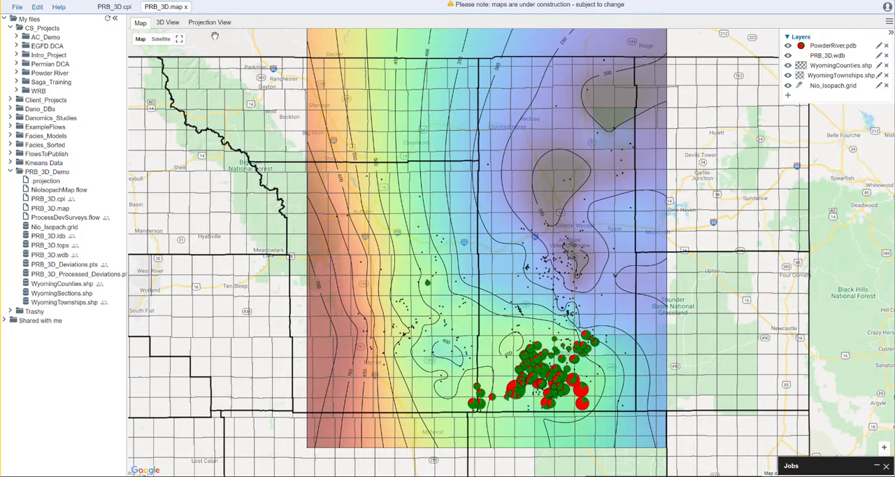
# Split the workspace into two side-by-side panes and place the 3D View in the empty pane beside the Map.
pyautogui.click(167, 23)
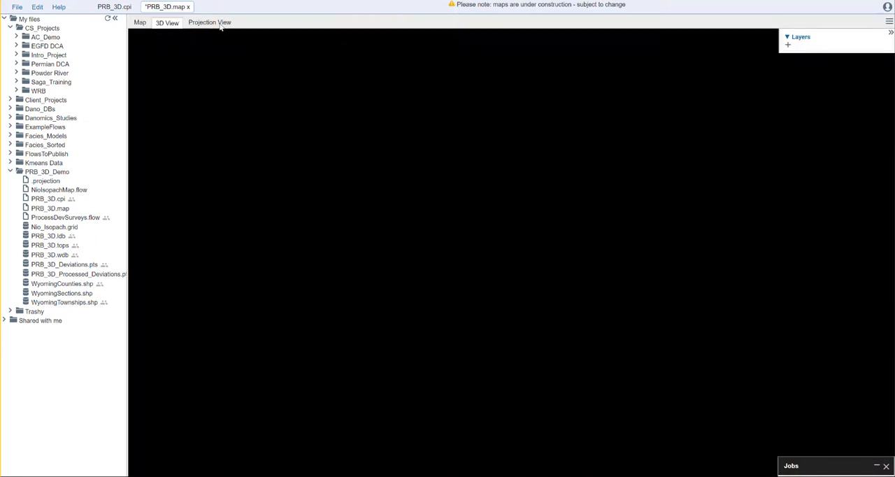
pyautogui.click(220, 24)
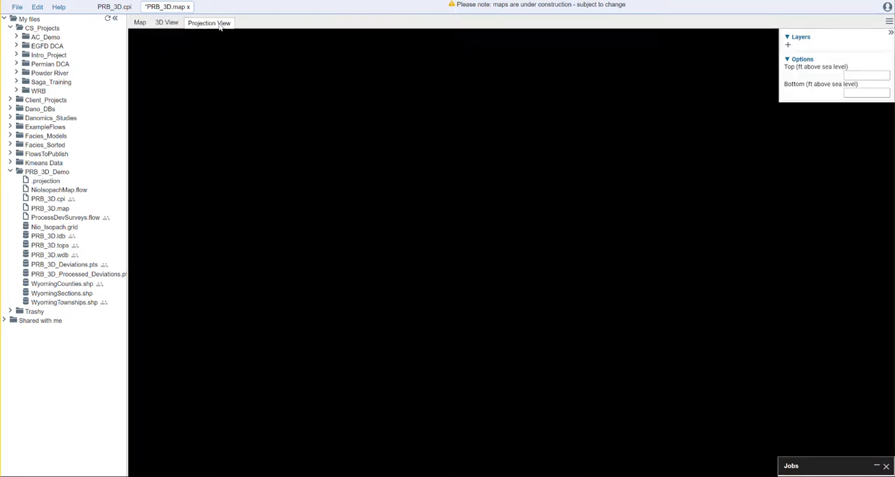
pyautogui.click(174, 24)
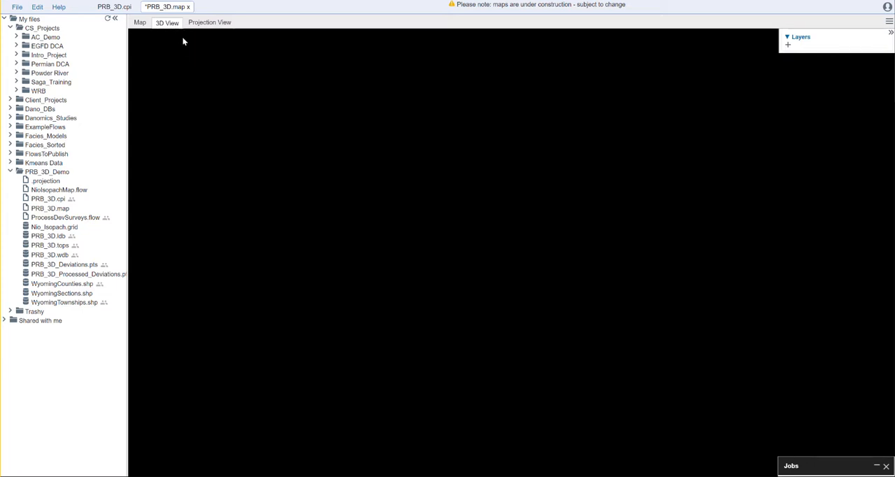
pyautogui.click(889, 22)
pyautogui.click(846, 28)
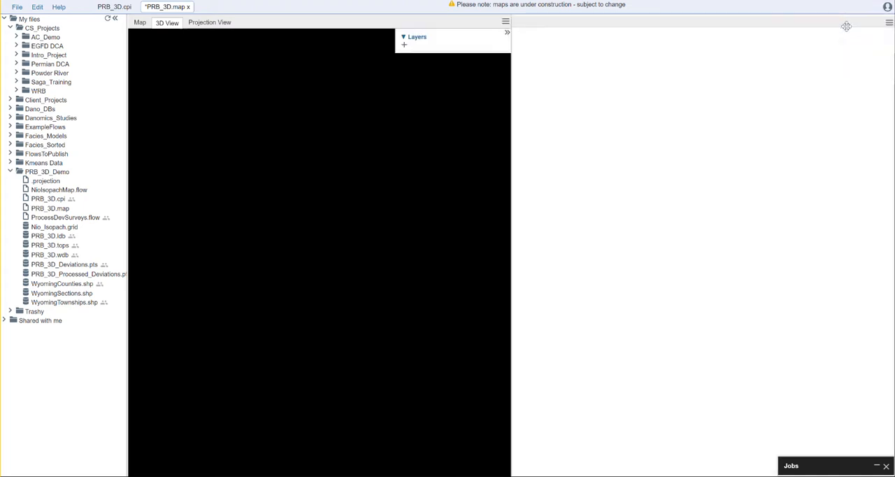
pyautogui.moveTo(160, 26); pyautogui.dragTo(535, 42)
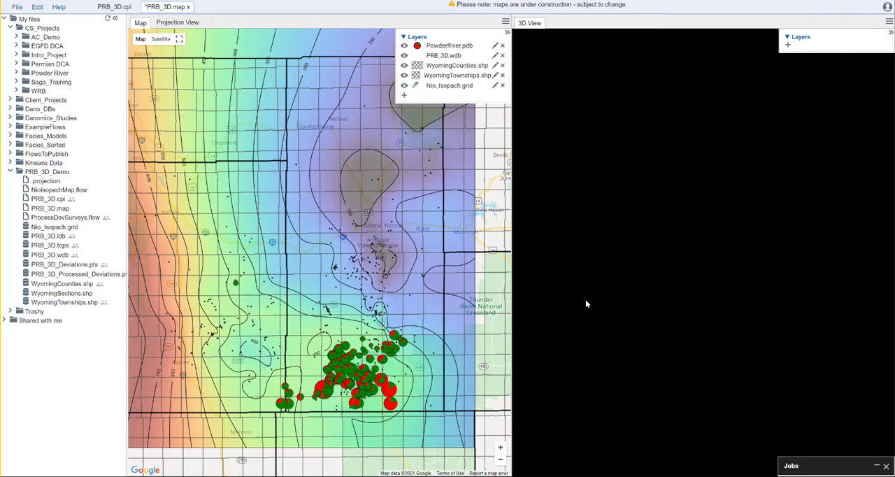
# Add a Well Markers layer to the 3D View using the PRB_3D.wdb well headers.
pyautogui.click(787, 44)
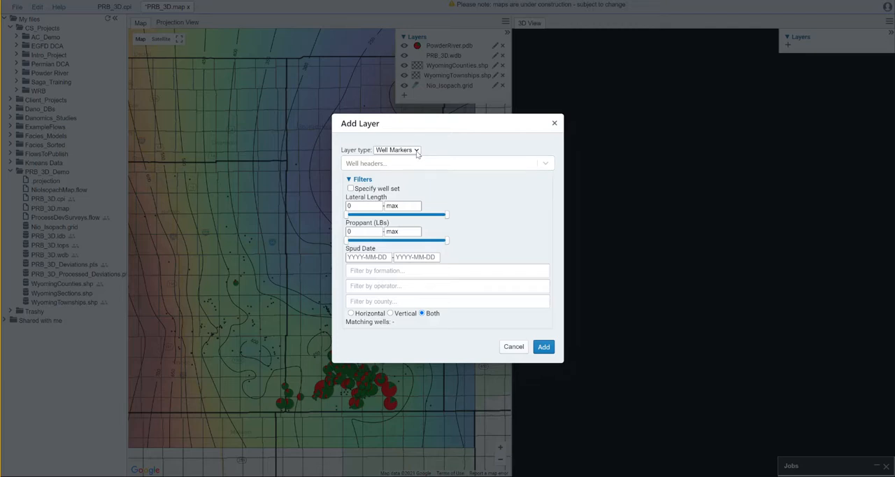
pyautogui.click(422, 163)
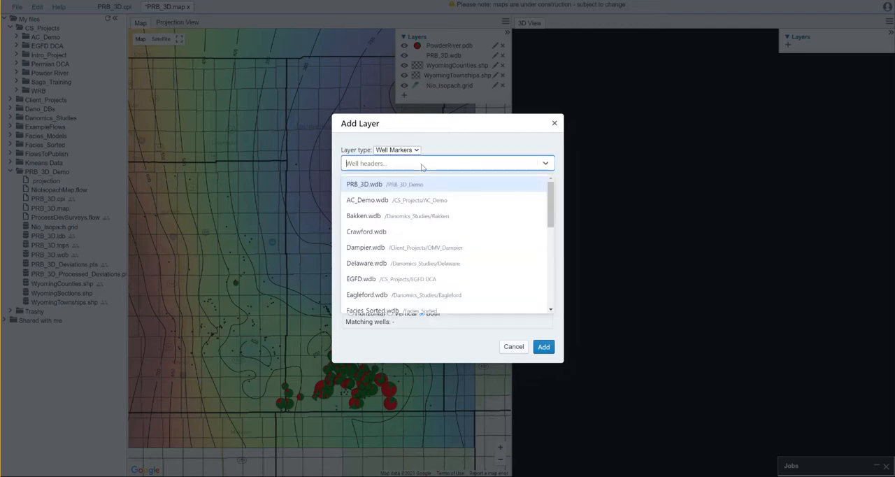
pyautogui.click(420, 183)
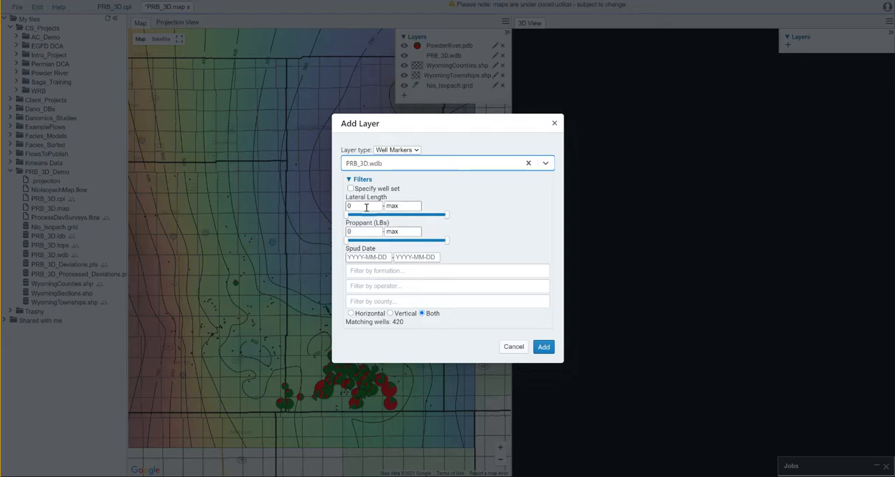
pyautogui.click(543, 347)
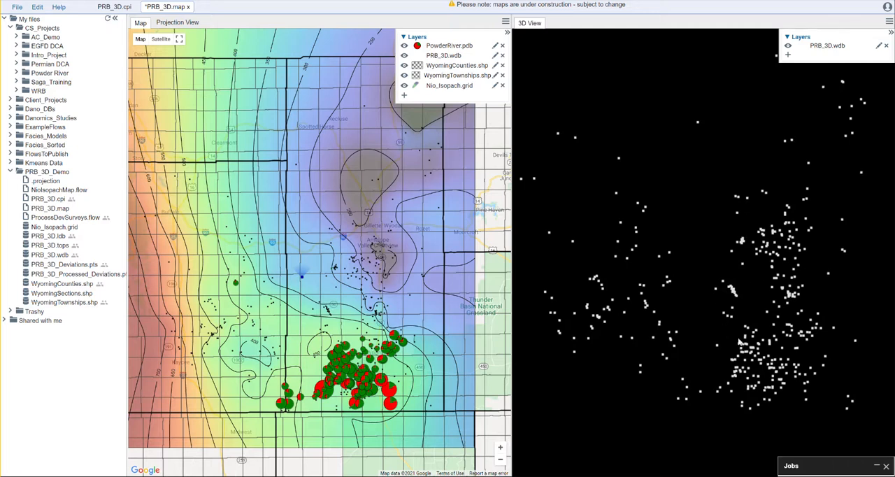
# Add a Wellbore layer to the 3D View using PRB_3D.wdb headers and PRB_3D_Processed_Deviations.pts wellbore points.
pyautogui.moveTo(753, 328)
pyautogui.click(788, 54)
pyautogui.click(413, 150)
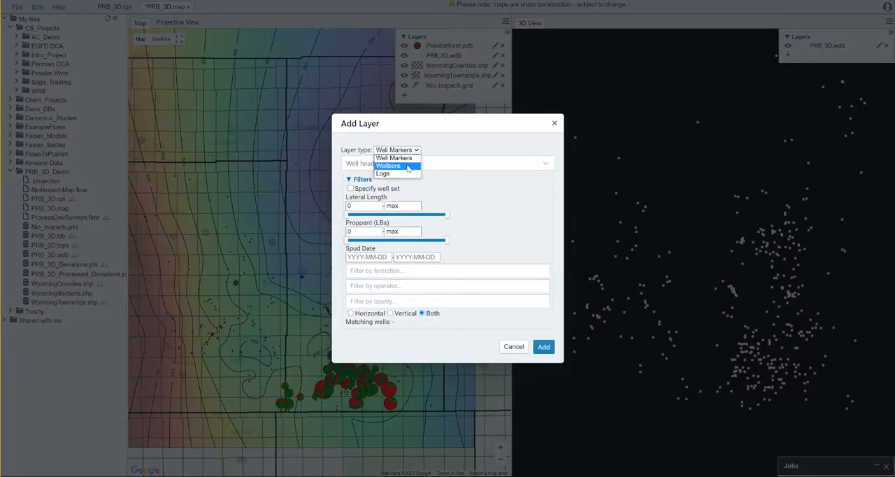
pyautogui.click(408, 166)
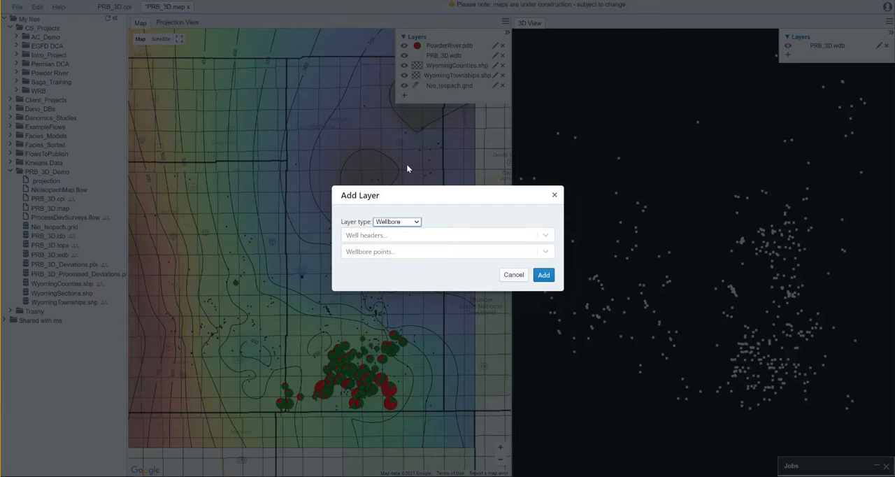
pyautogui.click(422, 238)
pyautogui.click(392, 255)
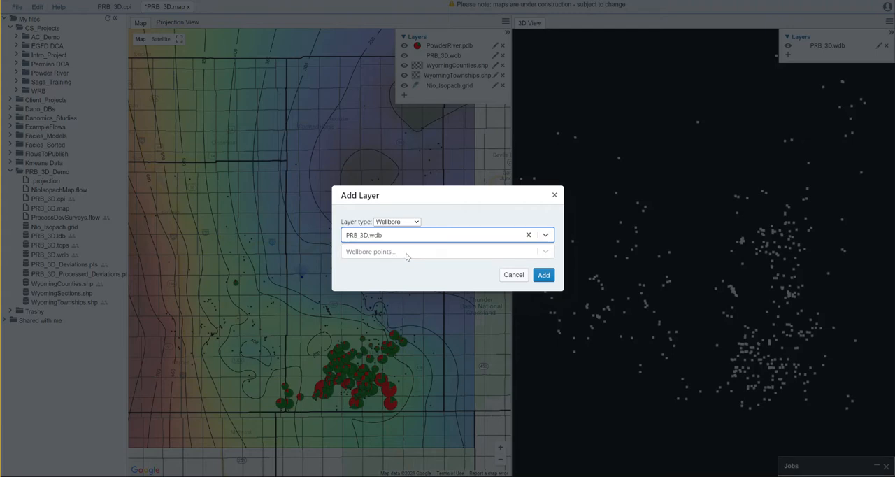
pyautogui.click(406, 253)
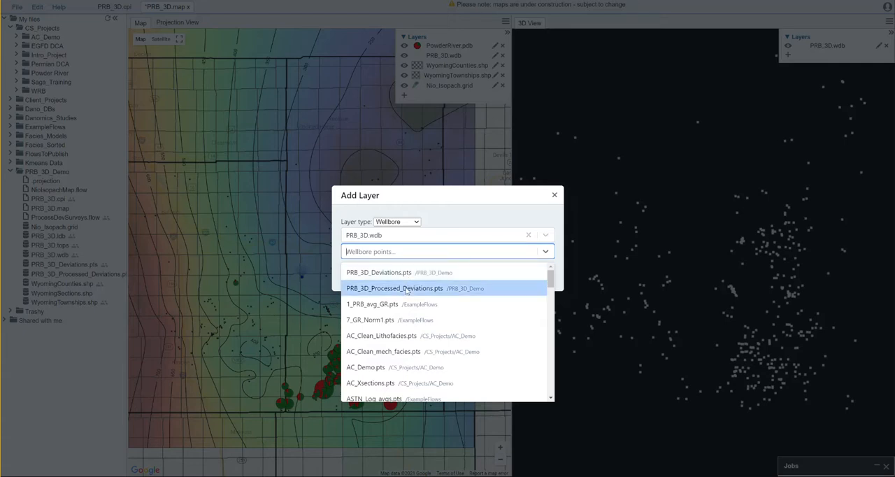
pyautogui.click(406, 289)
pyautogui.click(543, 274)
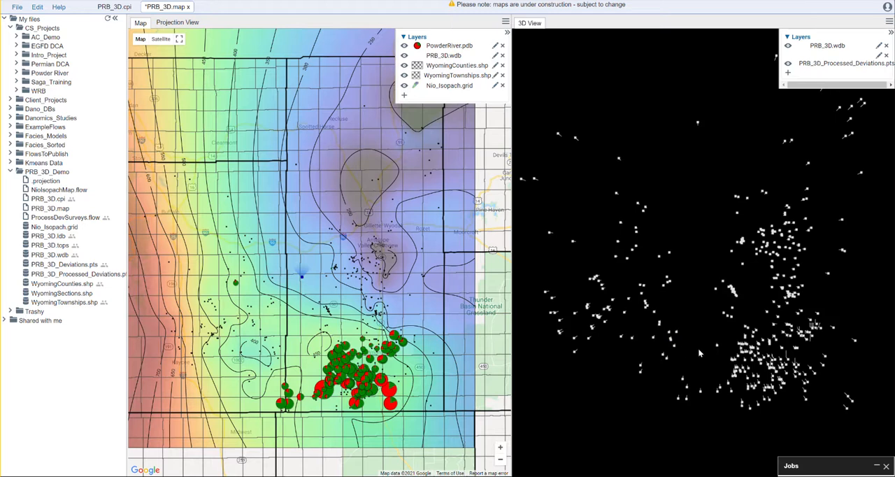
# Start a Logs layer for the 3D View with PRB_3D.wdb headers, PRB_3D_Processed_Deviations.pts wellbore points and PRB_3D.ldb logs.
pyautogui.moveTo(697, 351); pyautogui.dragTo(681, 251)
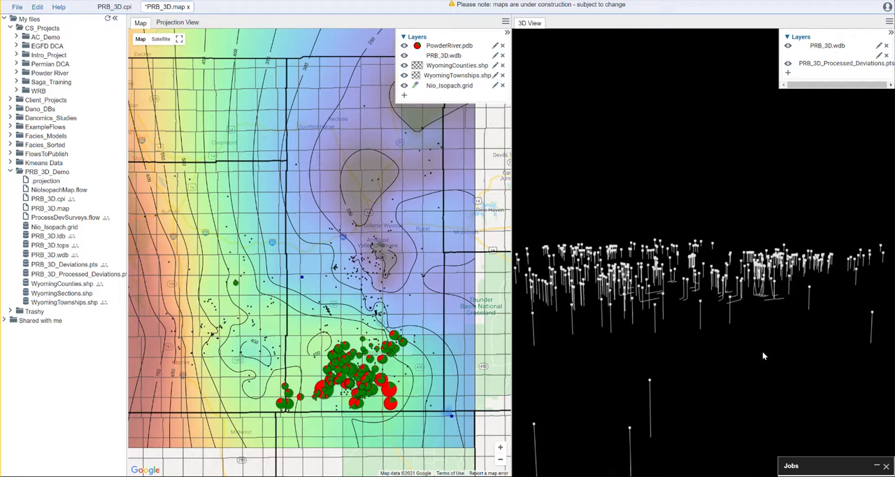
pyautogui.moveTo(759, 346); pyautogui.dragTo(757, 352)
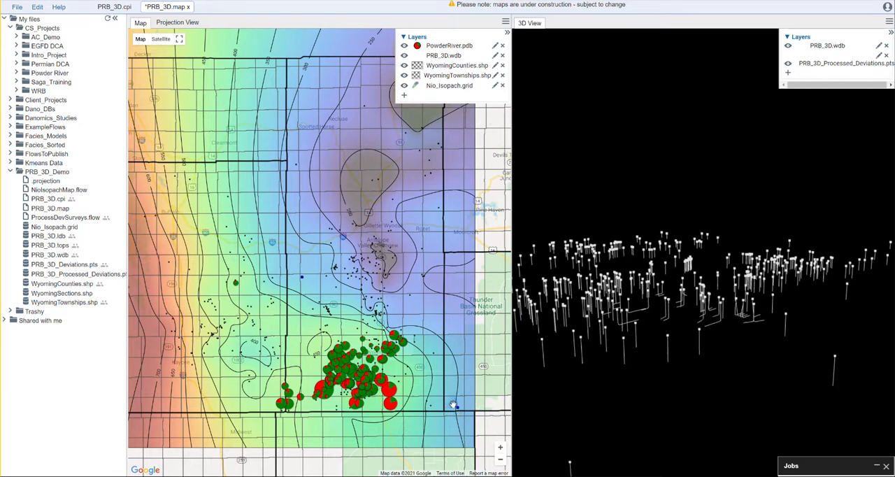
pyautogui.moveTo(700, 395)
pyautogui.mouseDown()
pyautogui.moveTo(731, 374)
pyautogui.moveTo(725, 359)
pyautogui.moveTo(735, 363)
pyautogui.moveTo(722, 364)
pyautogui.moveTo(735, 374)
pyautogui.moveTo(731, 365)
pyautogui.moveTo(662, 354)
pyautogui.moveTo(653, 419)
pyautogui.moveTo(661, 423)
pyautogui.moveTo(661, 397)
pyautogui.moveTo(677, 376)
pyautogui.mouseUp()
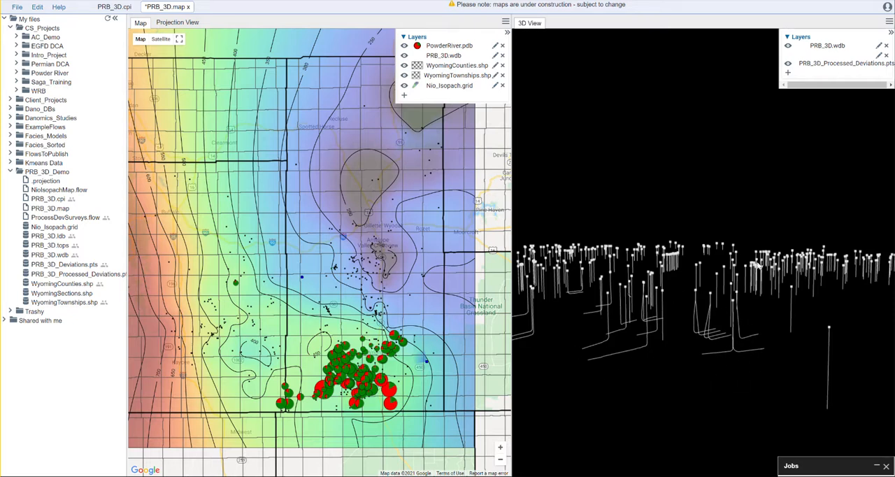
pyautogui.click(787, 73)
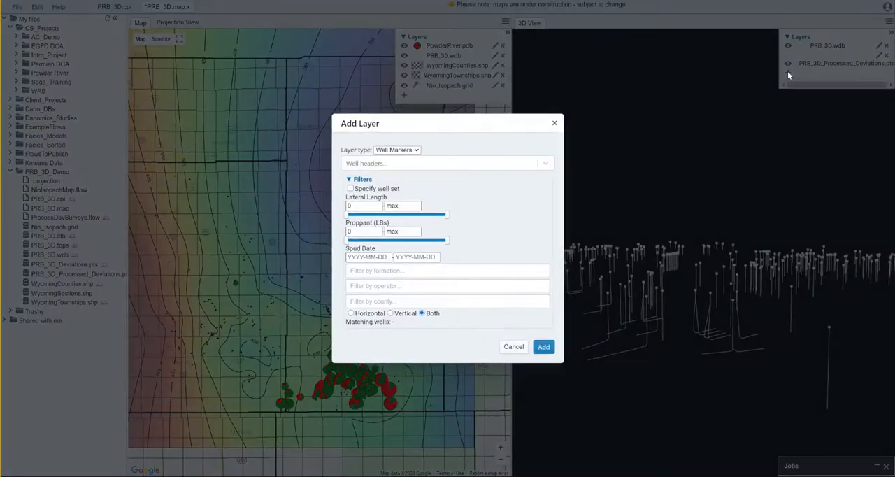
pyautogui.click(397, 149)
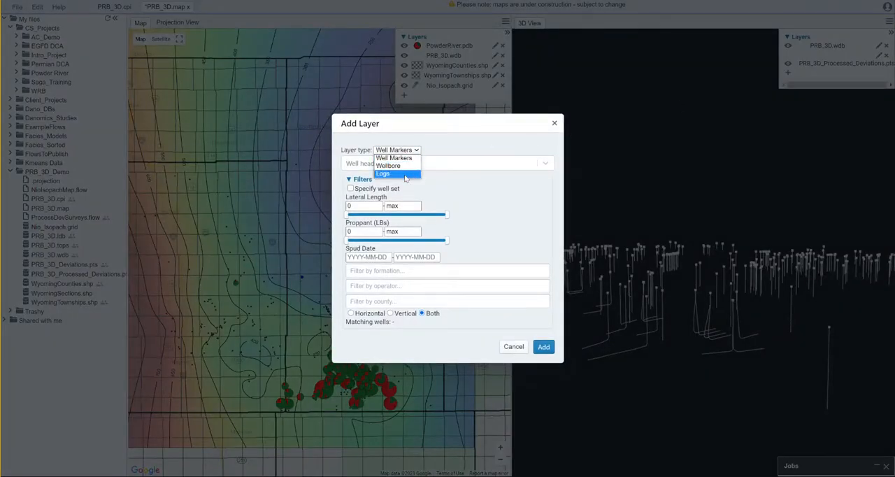
pyautogui.click(402, 178)
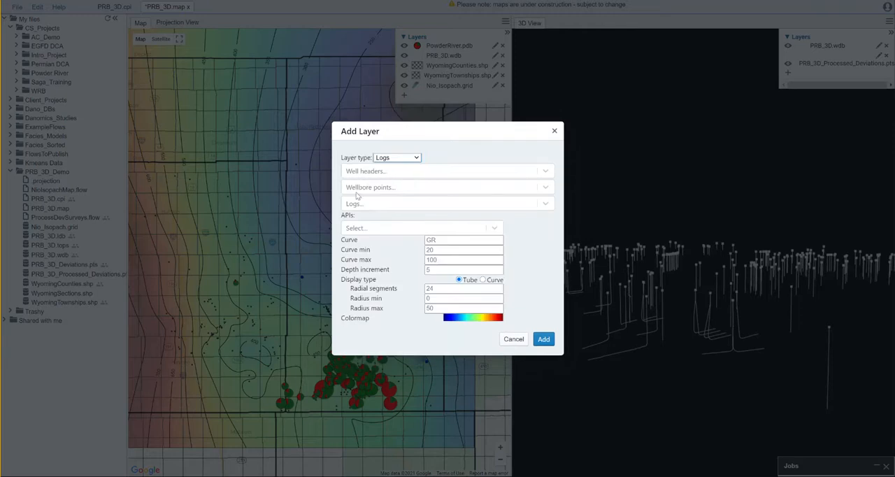
pyautogui.click(470, 171)
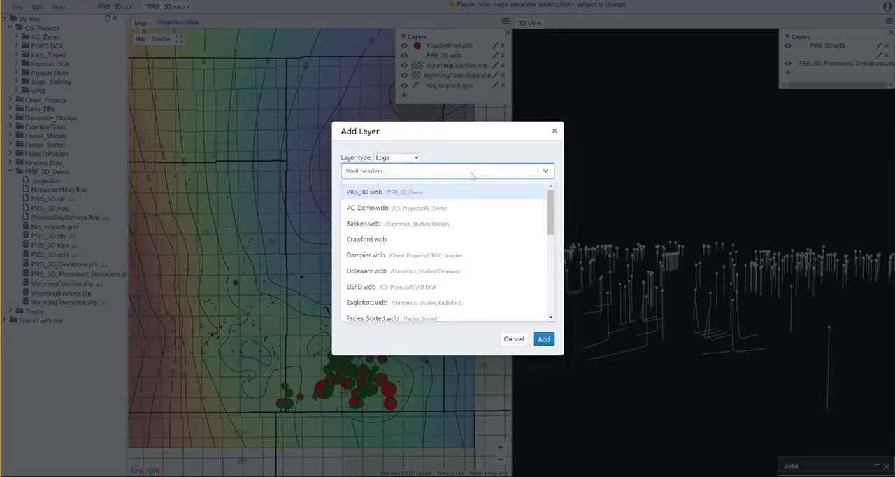
pyautogui.click(463, 191)
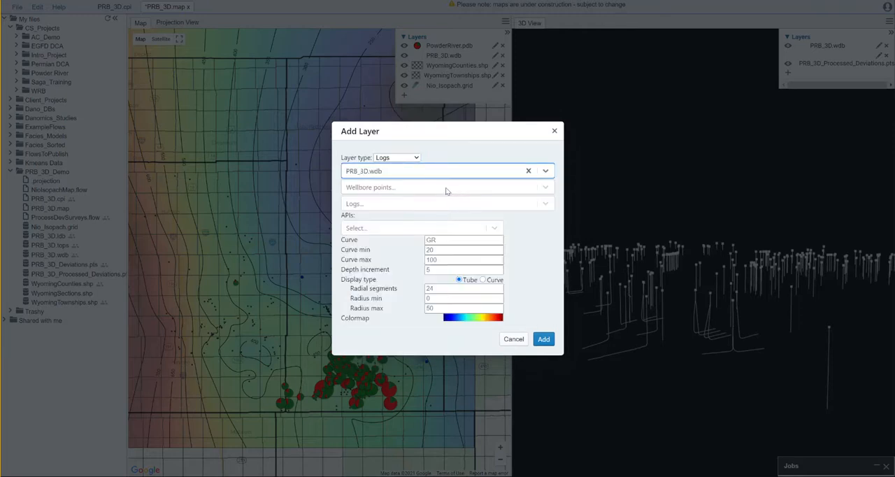
pyautogui.click(402, 188)
pyautogui.click(411, 225)
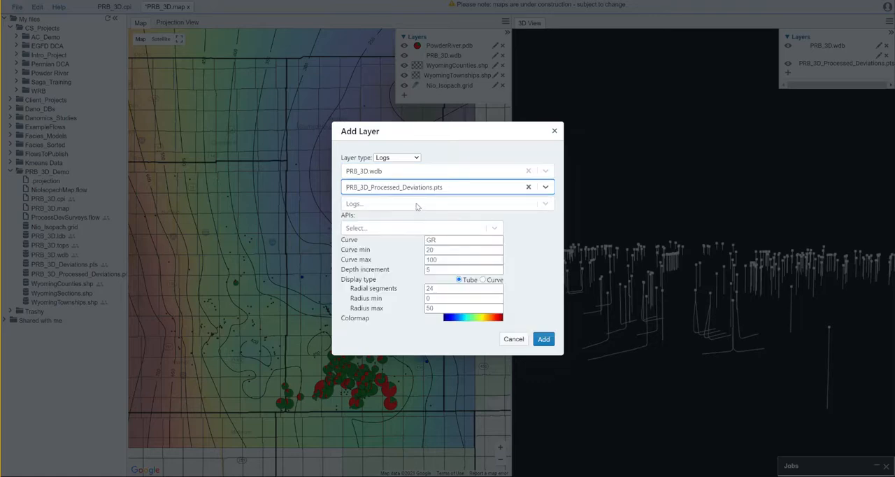
pyautogui.click(417, 205)
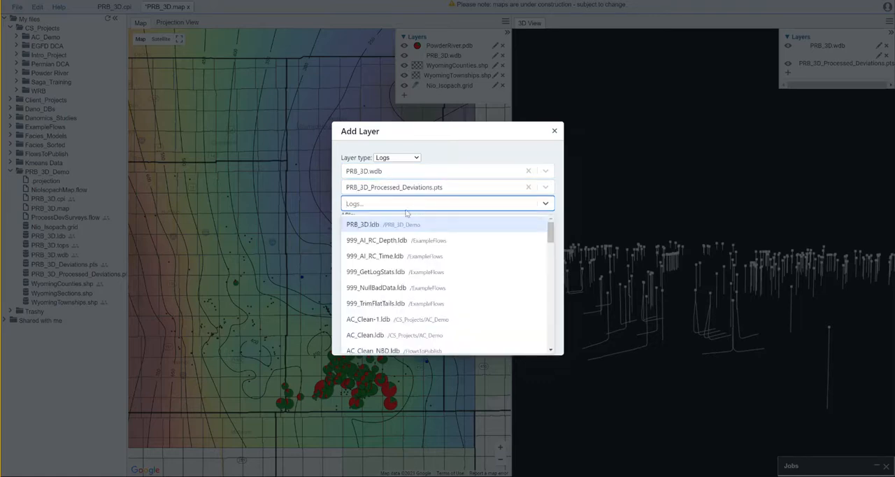
pyautogui.click(398, 224)
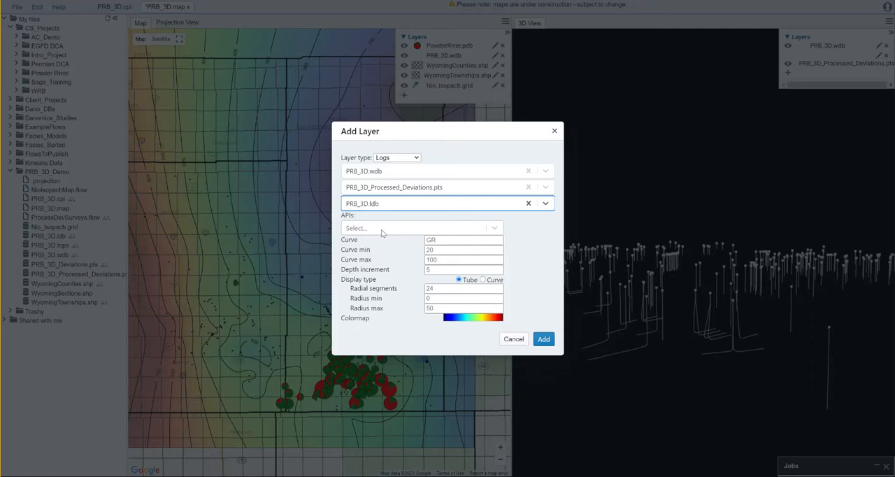
# Restrict the Logs layer to the wells in the copied list by pasting their API numbers.
pyautogui.click(382, 232)
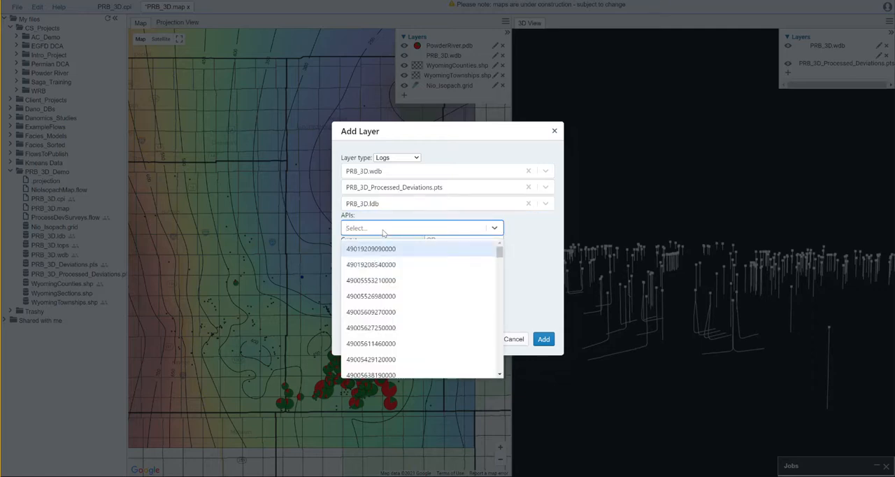
pyautogui.click(382, 232)
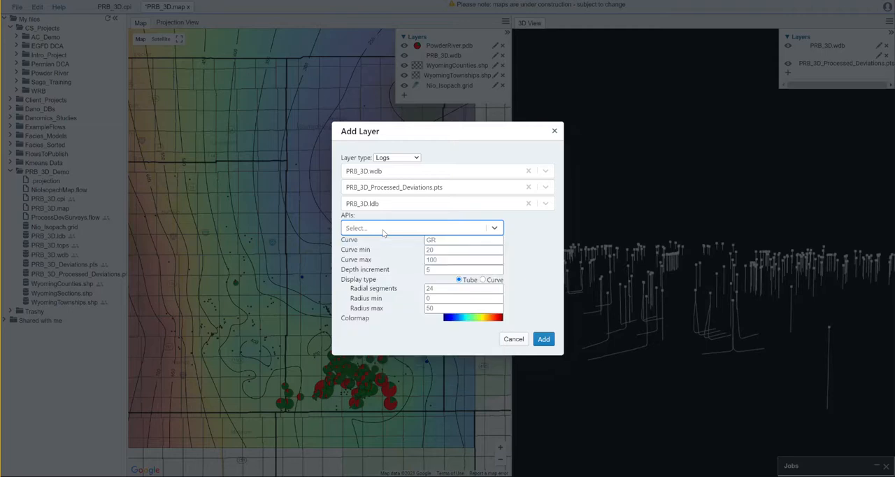
pyautogui.hotkey('ctrl', 'v')
pyautogui.click(518, 227)
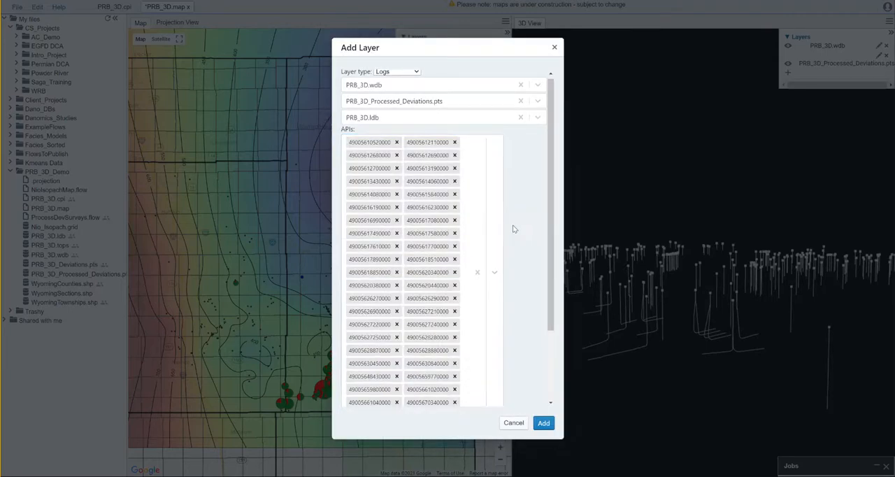
pyautogui.scroll(-3, 473, 218)
pyautogui.scroll(3, 469, 220)
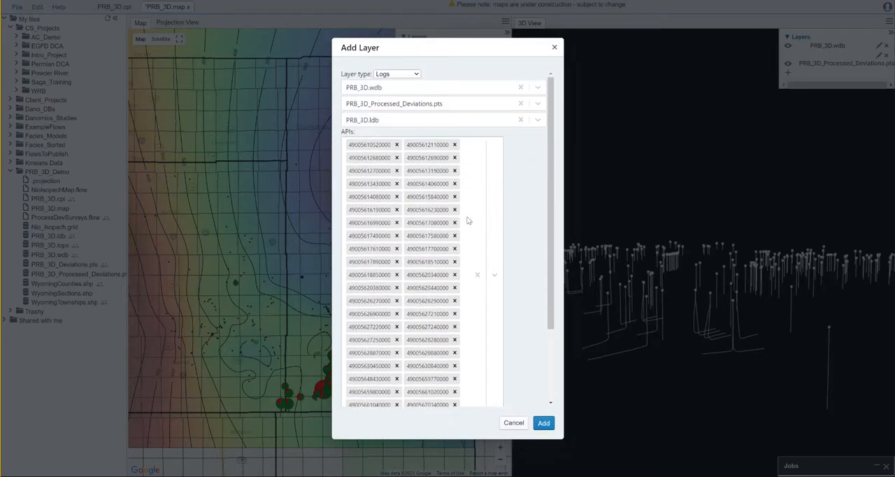
# Set the GR curve range of the Logs layer to a minimum of 0 and a maximum of 150.
pyautogui.scroll(-2, 428, 253)
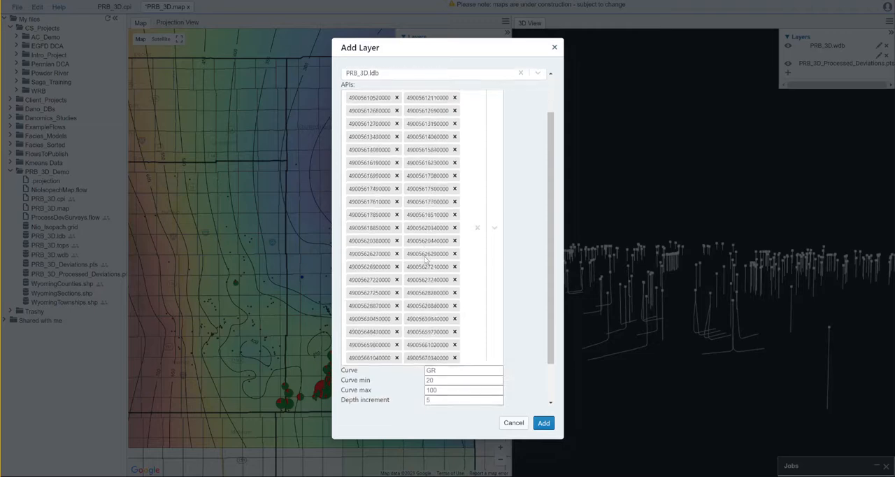
pyautogui.scroll(-2, 424, 259)
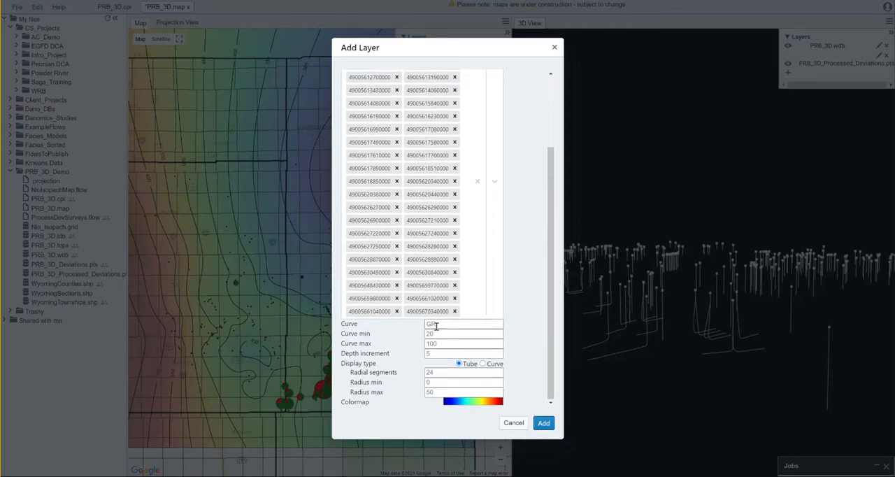
pyautogui.click(441, 334)
pyautogui.doubleClick(441, 334)
pyautogui.write('0')
pyautogui.click(442, 344)
pyautogui.press('BackSpace')
pyautogui.press('BackSpace')
pyautogui.write('50')
# Set the log tube's minimum radius to 20 and maximum radius to 50, and add the Logs layer to the 3D View.
pyautogui.click(433, 382)
pyautogui.write('20')
pyautogui.press('Tab')
pyautogui.write('50')
pyautogui.click(520, 382)
pyautogui.click(542, 424)
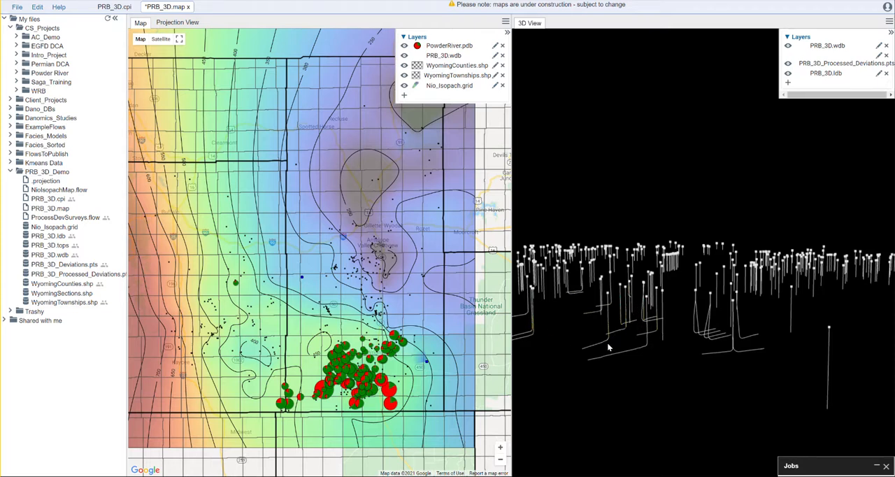
# Examine the gamma ray log tubes along the deviated wellbores in the 3D View, down to a close-up of one horizontal lateral.
pyautogui.scroll(5, 618, 361)
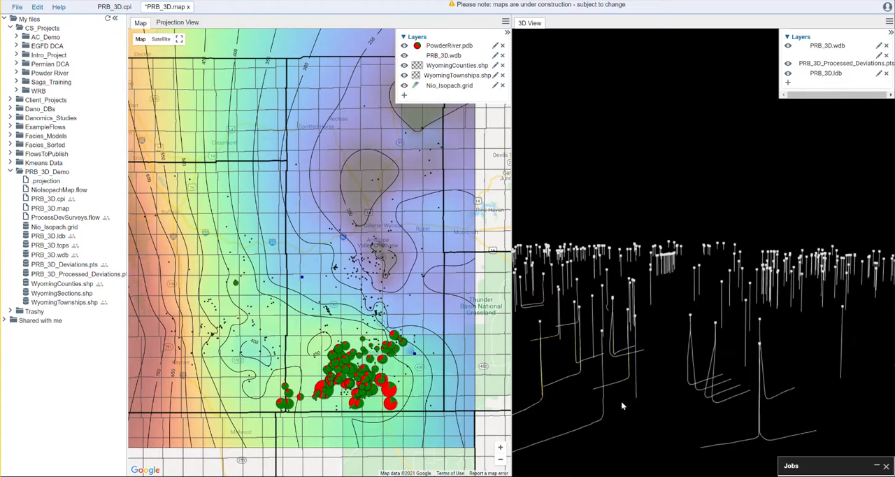
pyautogui.scroll(3, 623, 399)
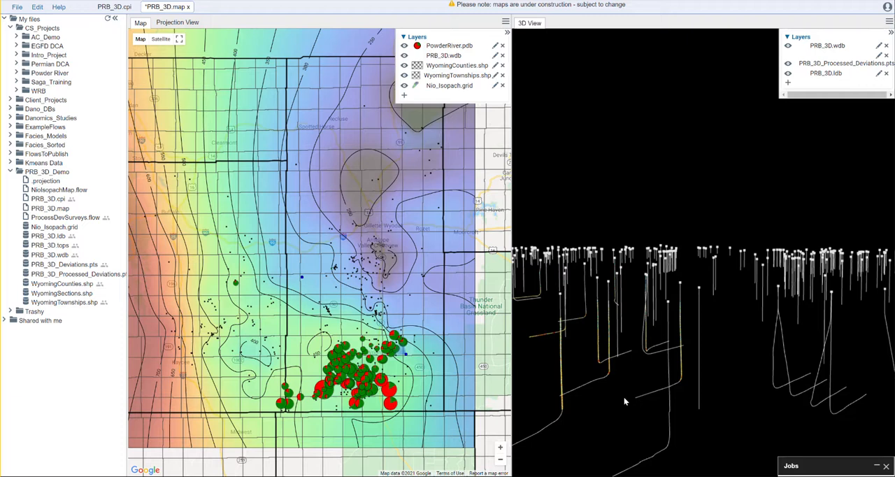
pyautogui.scroll(3, 688, 417)
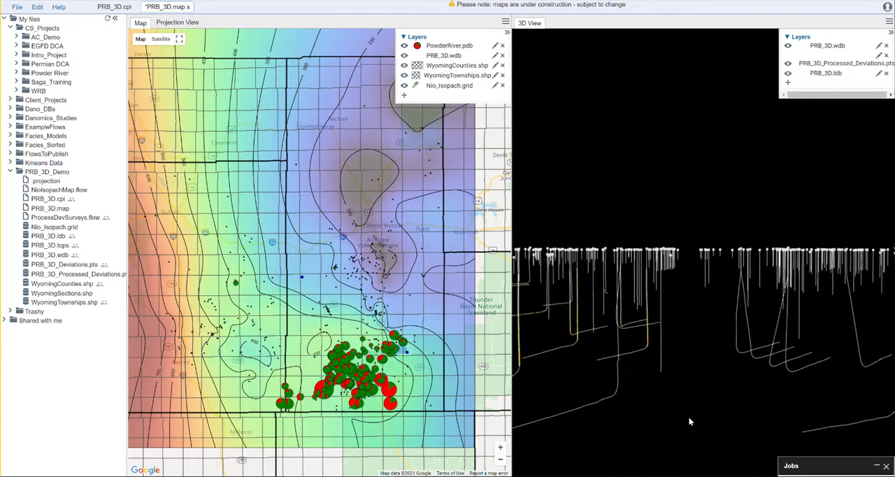
pyautogui.scroll(2, 640, 393)
pyautogui.scroll(4, 642, 401)
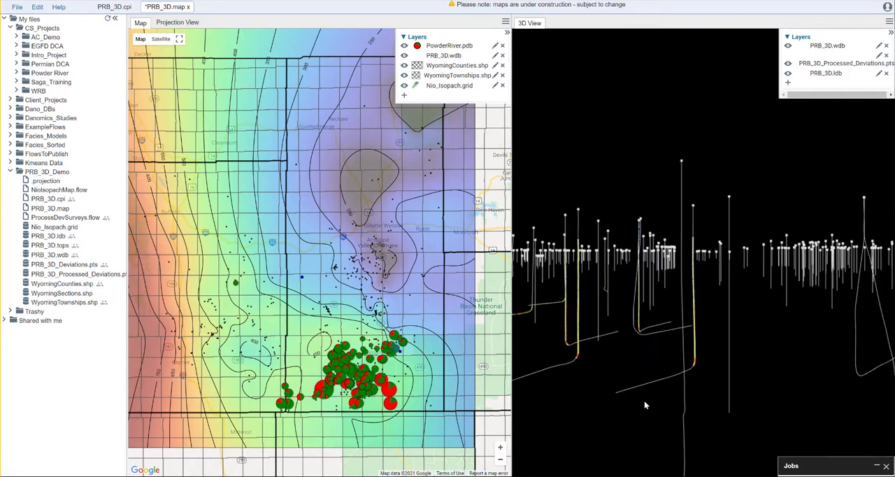
pyautogui.scroll(4, 645, 401)
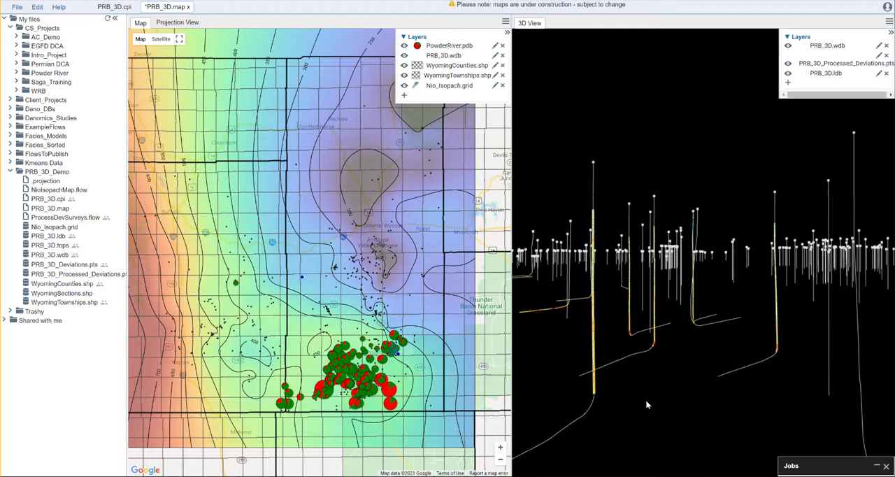
pyautogui.scroll(5, 648, 403)
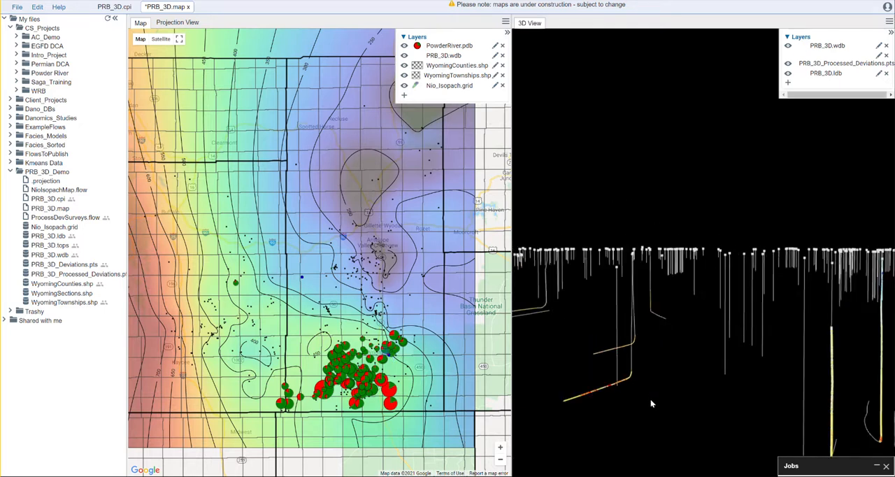
pyautogui.scroll(1, 649, 398)
pyautogui.scroll(4, 648, 398)
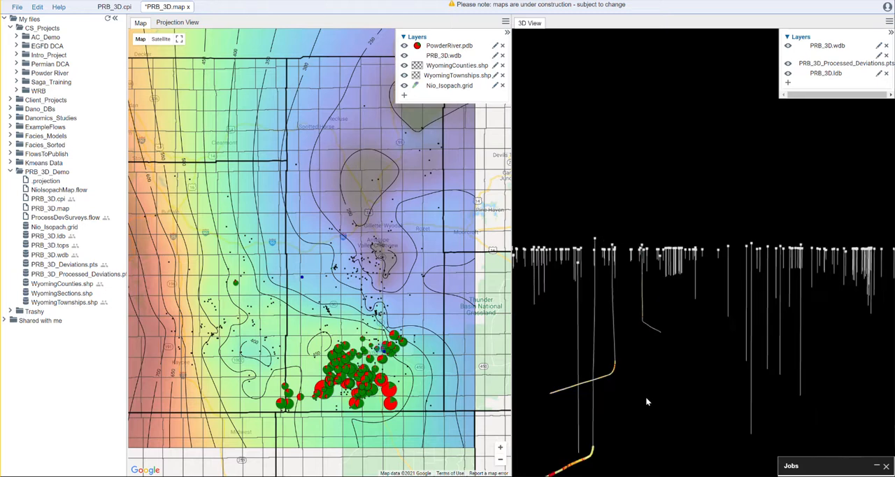
pyautogui.press('Right')
pyautogui.press('Right')
pyautogui.press('Right')
pyautogui.press('Right')
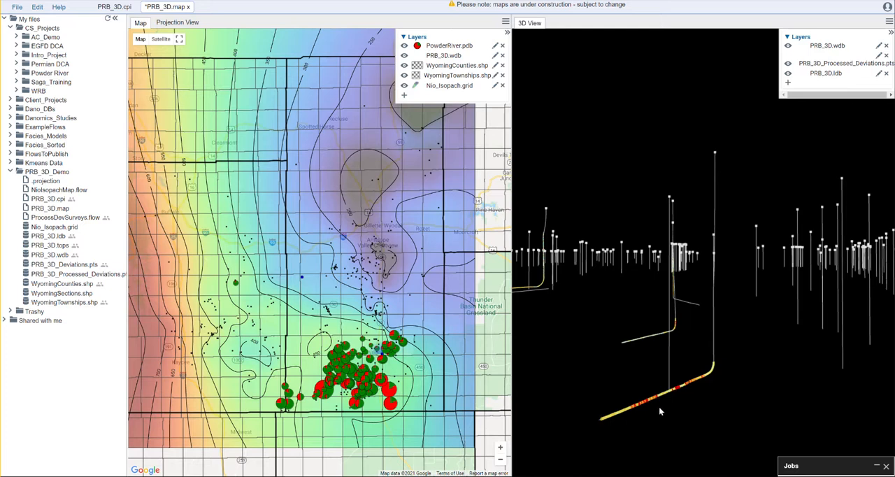
pyautogui.press('Right')
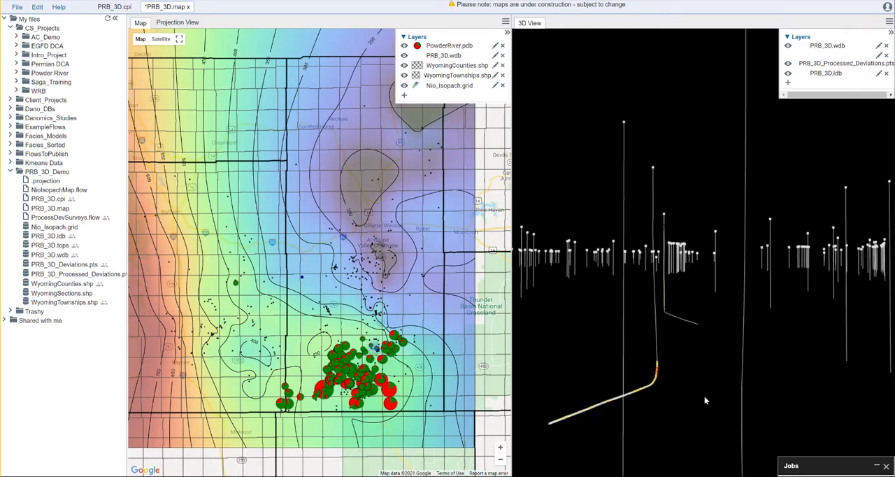
pyautogui.moveTo(705, 400); pyautogui.dragTo(704, 397, button='right')
pyautogui.moveTo(628, 291); pyautogui.dragTo(635, 297, button='right')
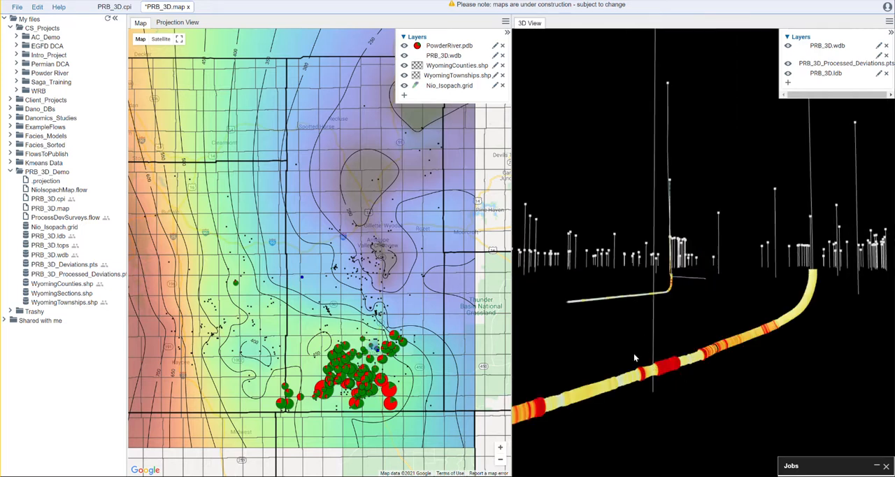
# Save the PRB_3D.map file with its new 3D View layers.
pyautogui.hotkey('ctrl', 's')
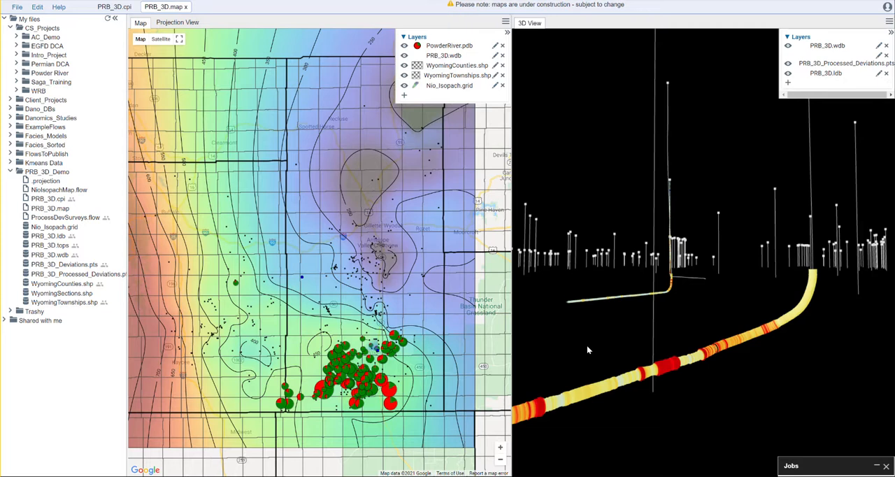